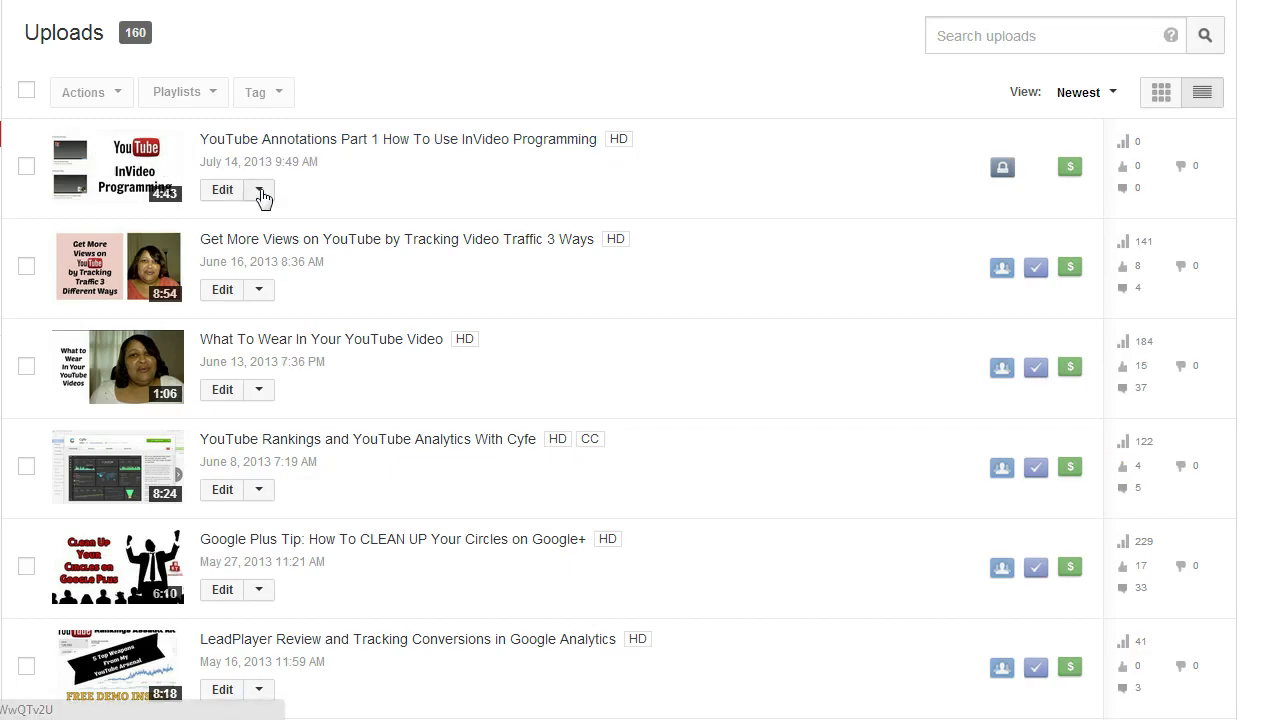
Step: From the newest upload's Edit menu, choose Annotations for 'Get More Views on YouTube by Tracking Video Traffic 3 Ways'
left_click(262, 192)
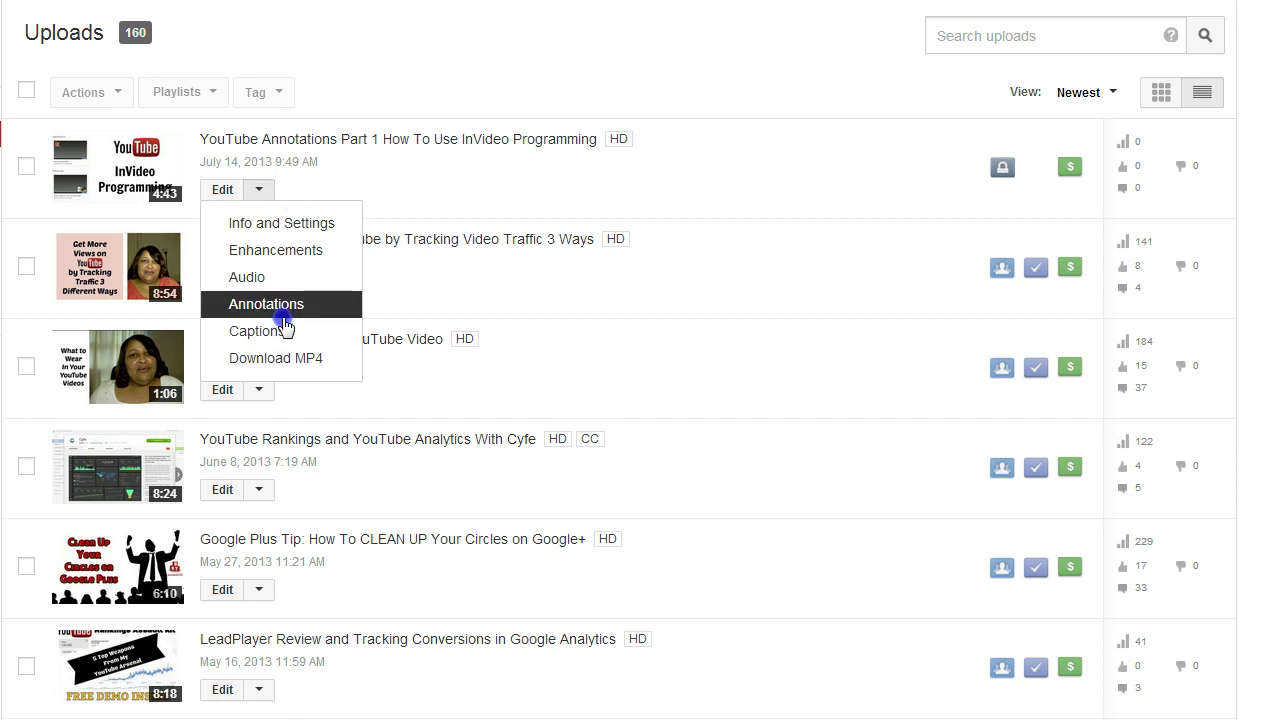
left_click(285, 306)
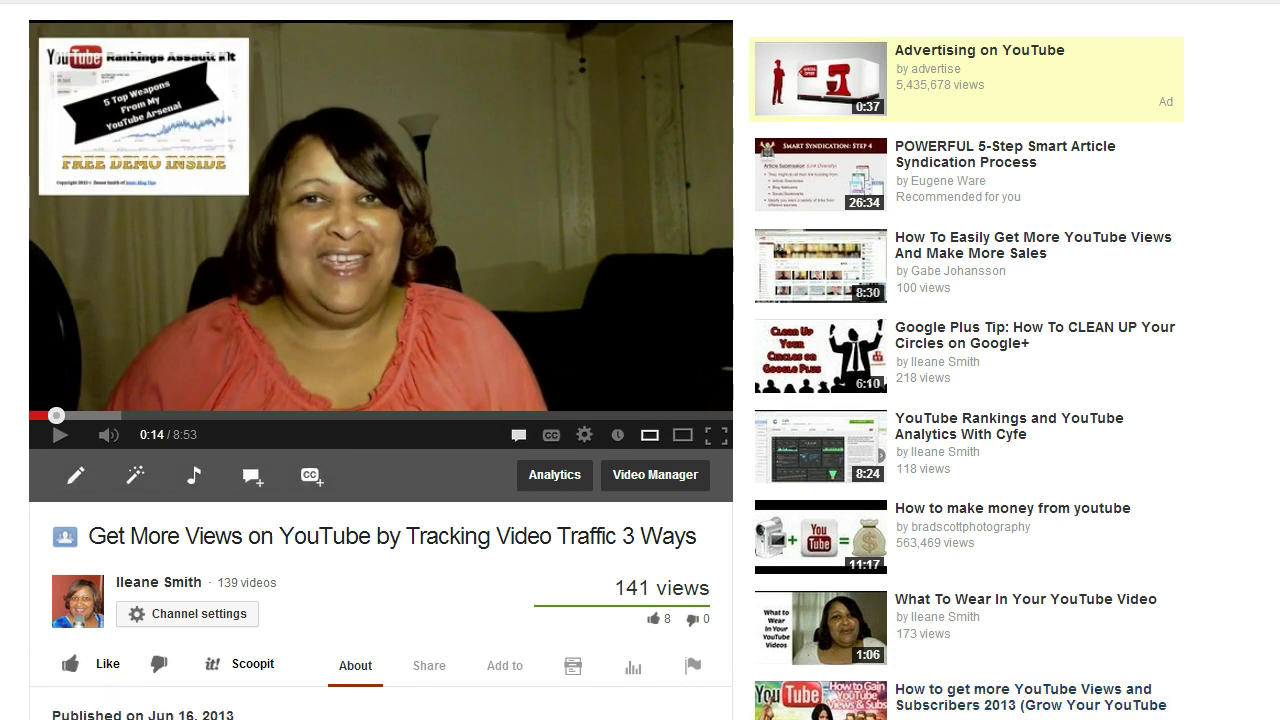
mouse_move(143, 115)
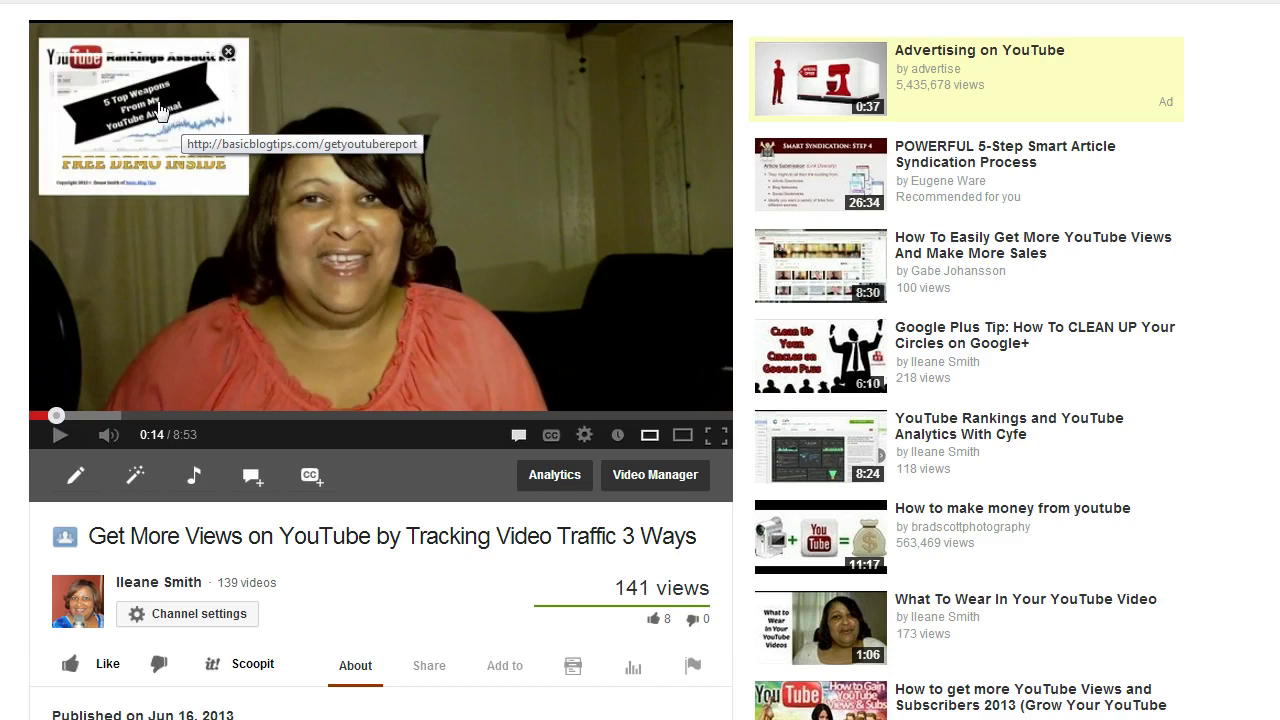
left_click(160, 110)
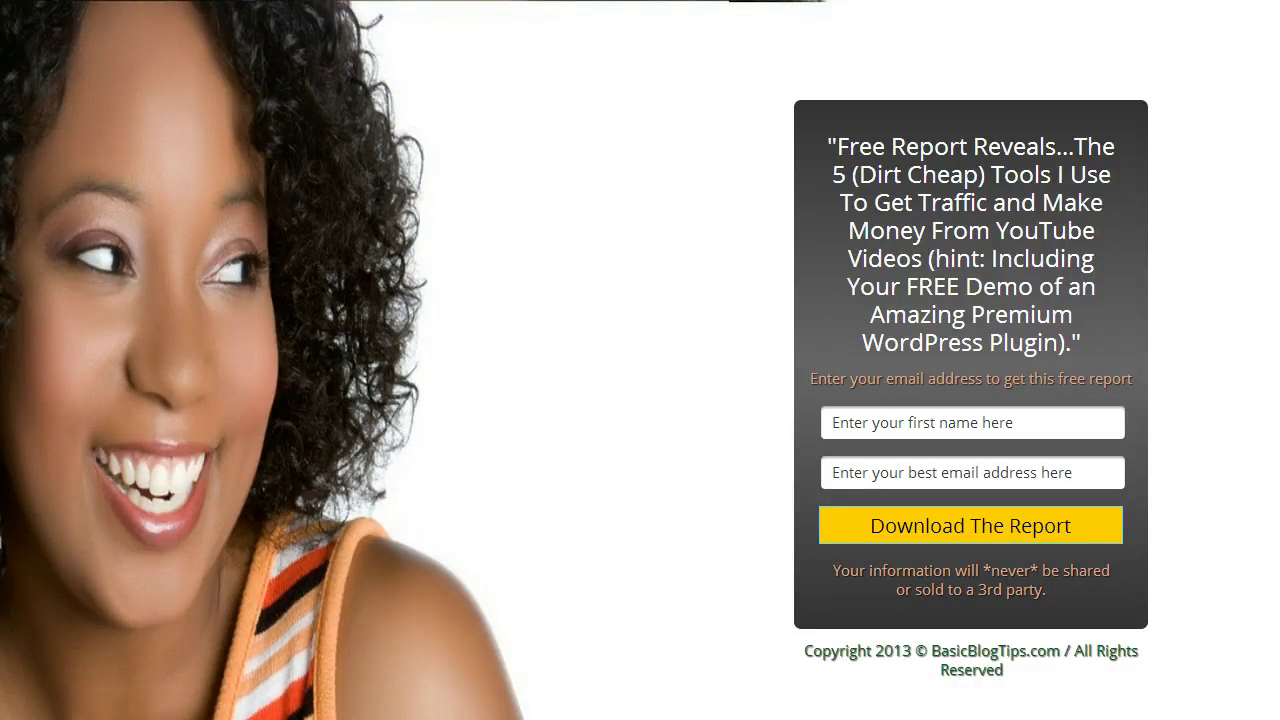
key("F11")
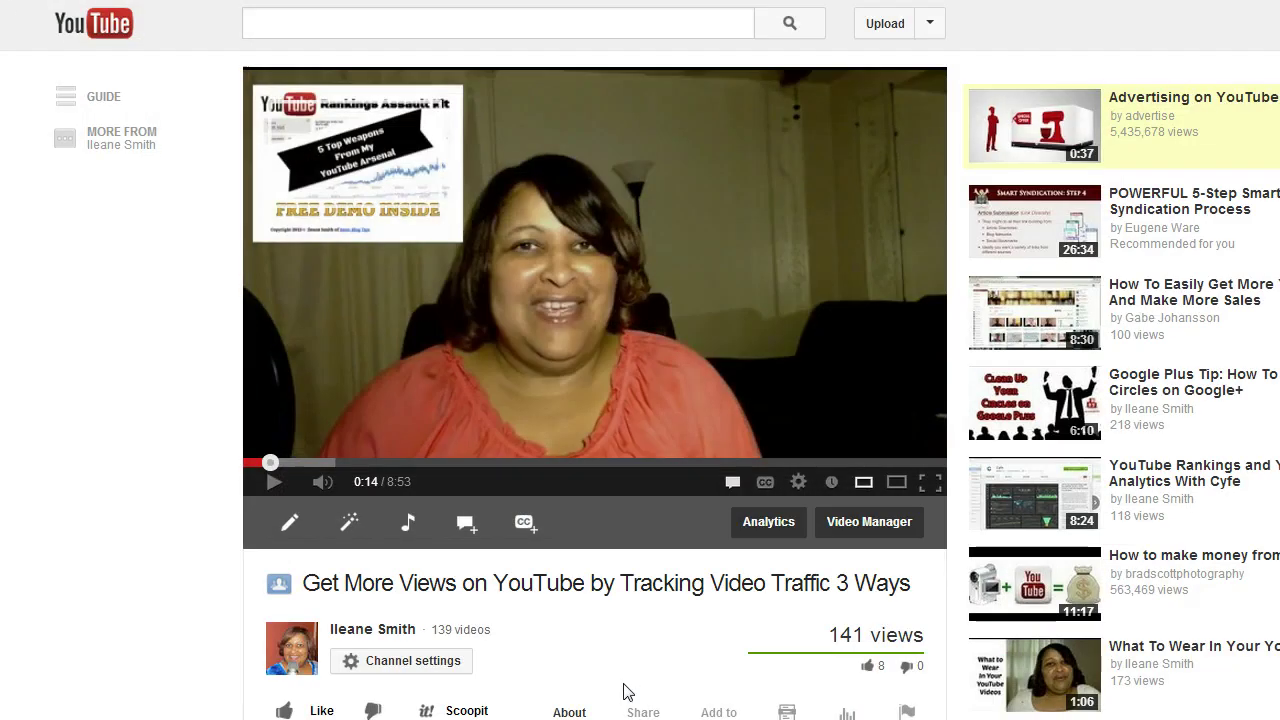
Step: Open the video's annotations editor and list the annotation types: speech bubble, note, title, spotlight, label
left_click(465, 524)
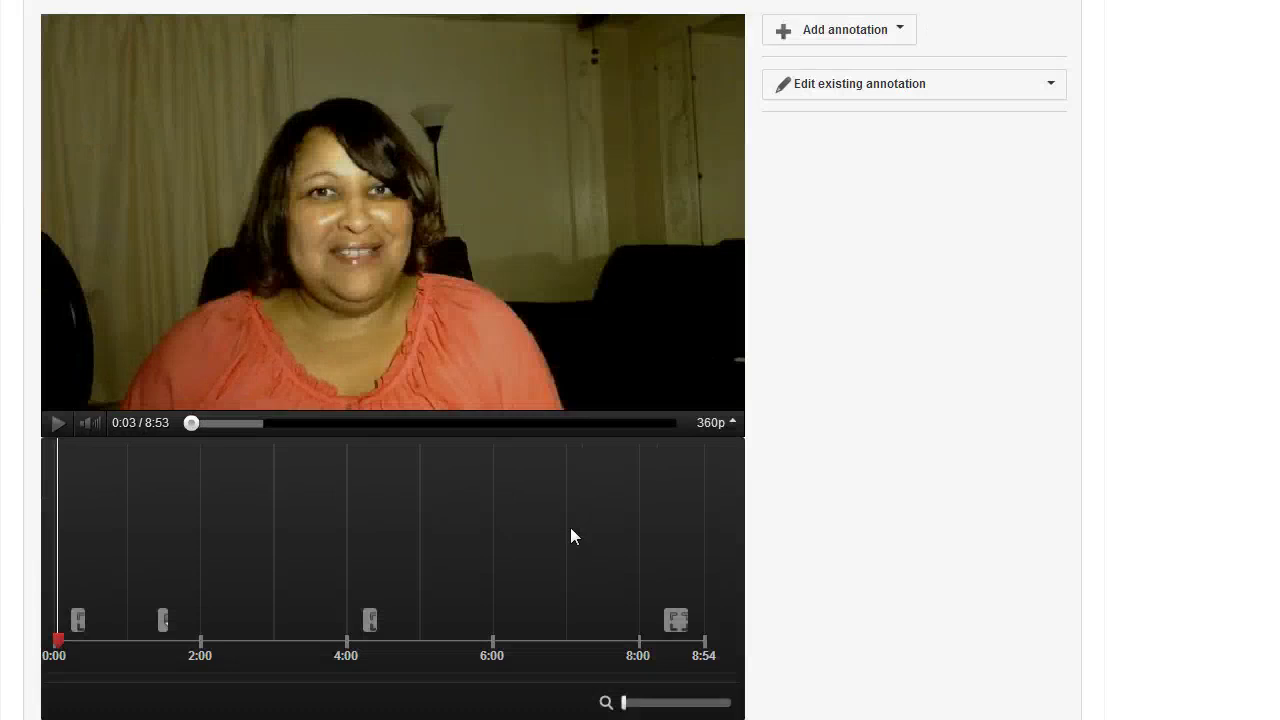
left_click(904, 30)
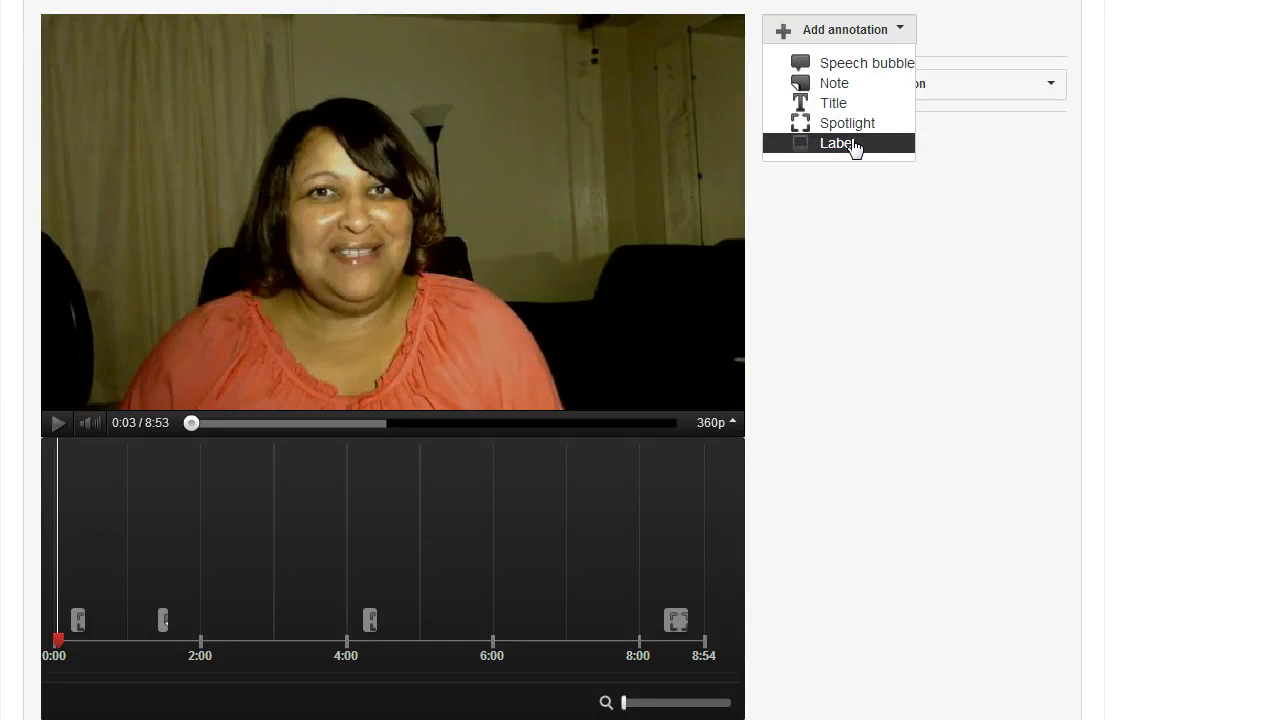
Step: Add a blank note annotation timed 0:00:02.6 to 0:00:07.6, ready for text entry
left_click(855, 85)
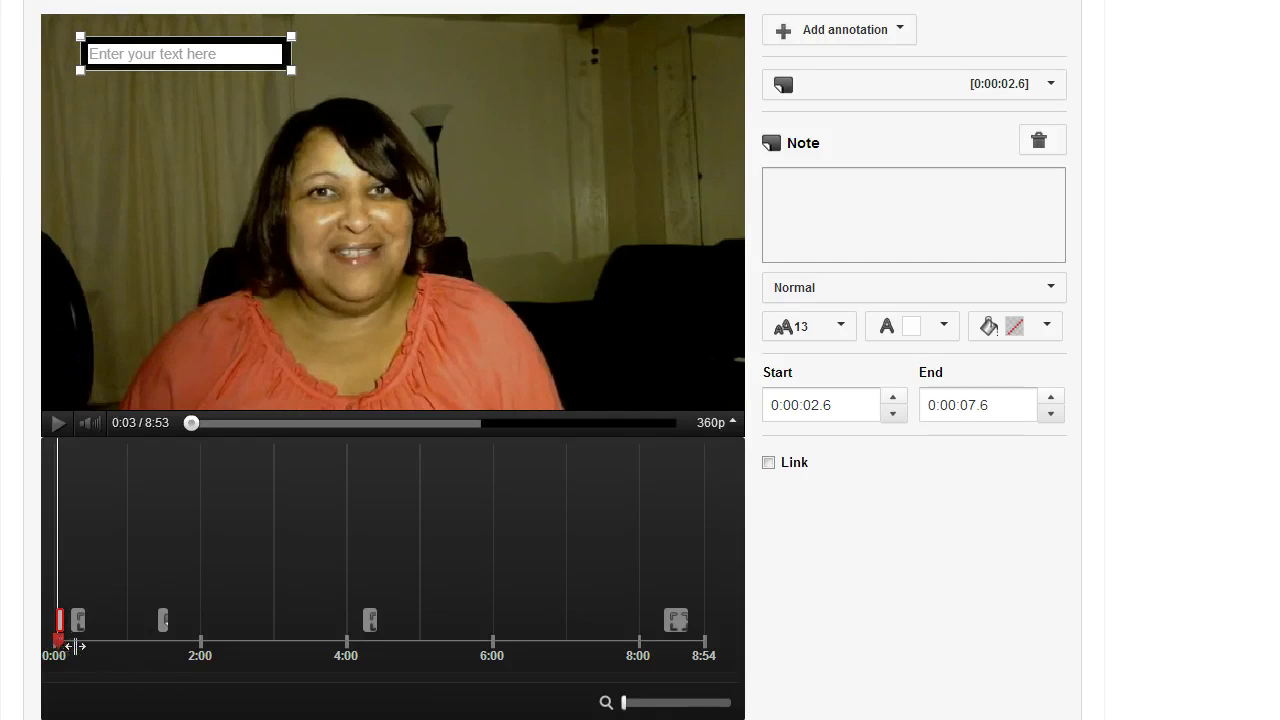
left_click_drag(58, 645, 114, 650)
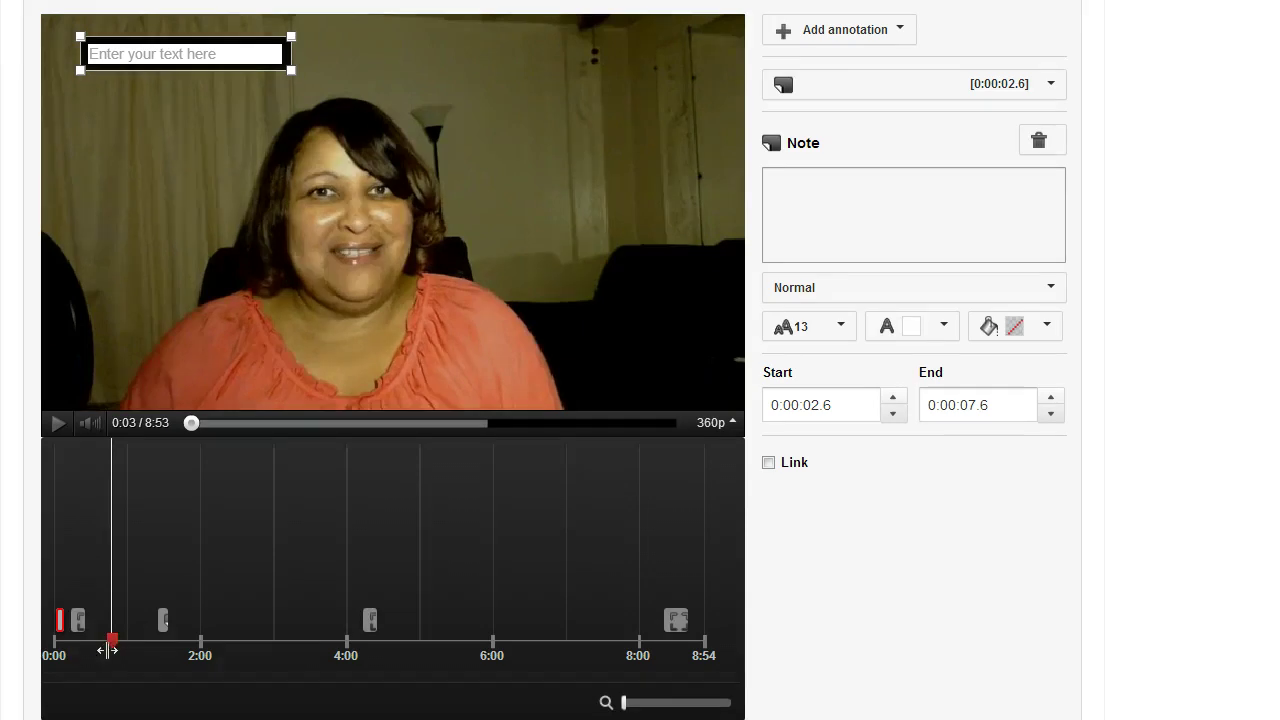
left_click_drag(114, 650, 55, 648)
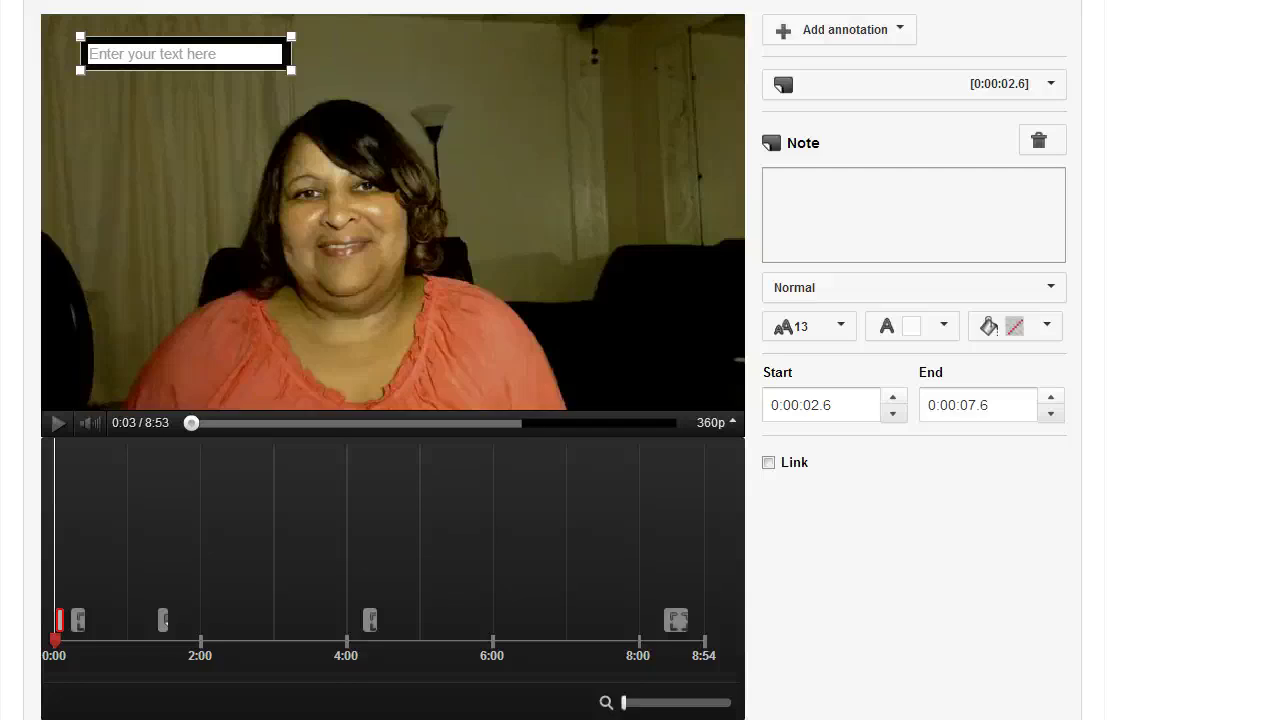
left_click(809, 191)
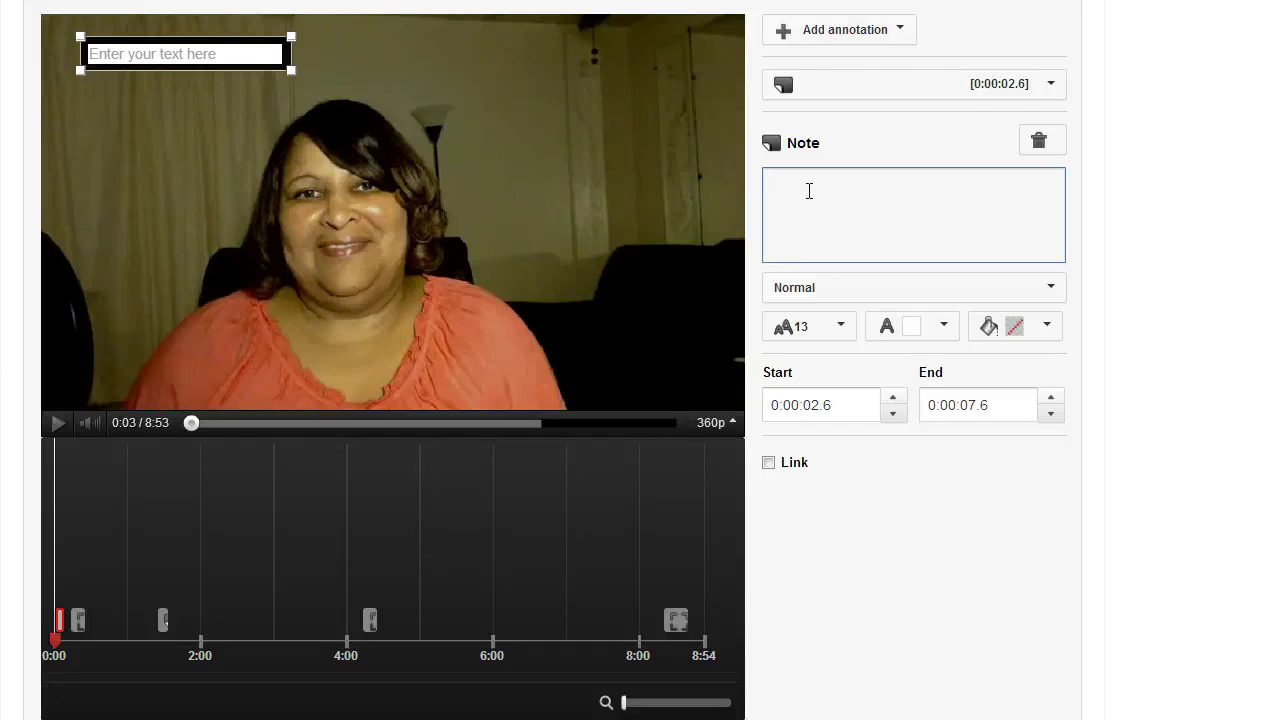
Step: Enter 'Subscribe' as the note text, size 16, with a yellow background
type("Subsc")
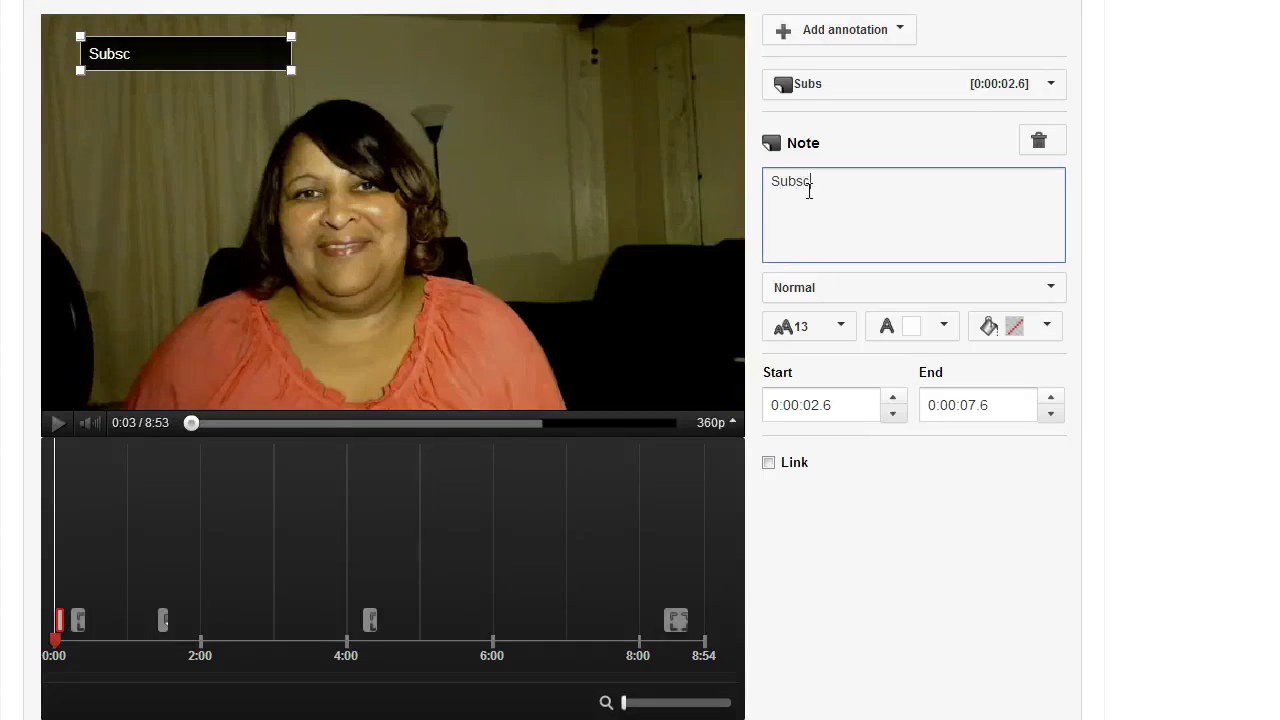
type("ribe")
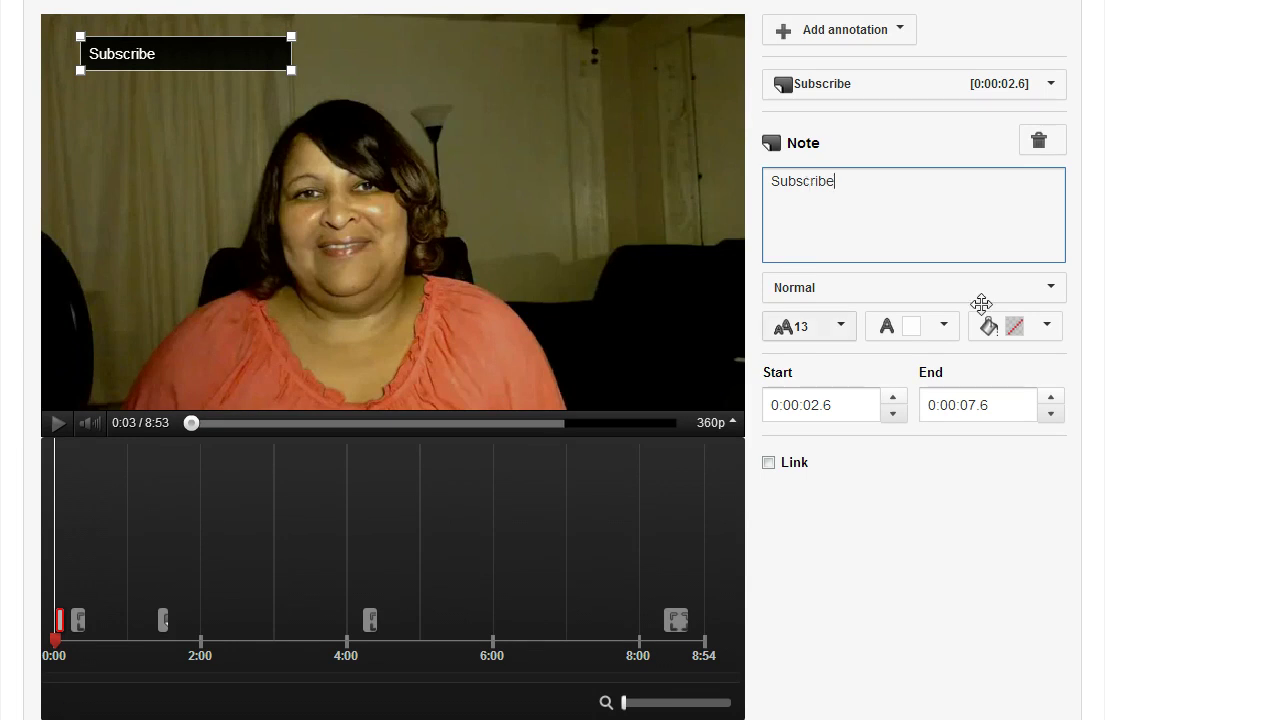
left_click(841, 330)
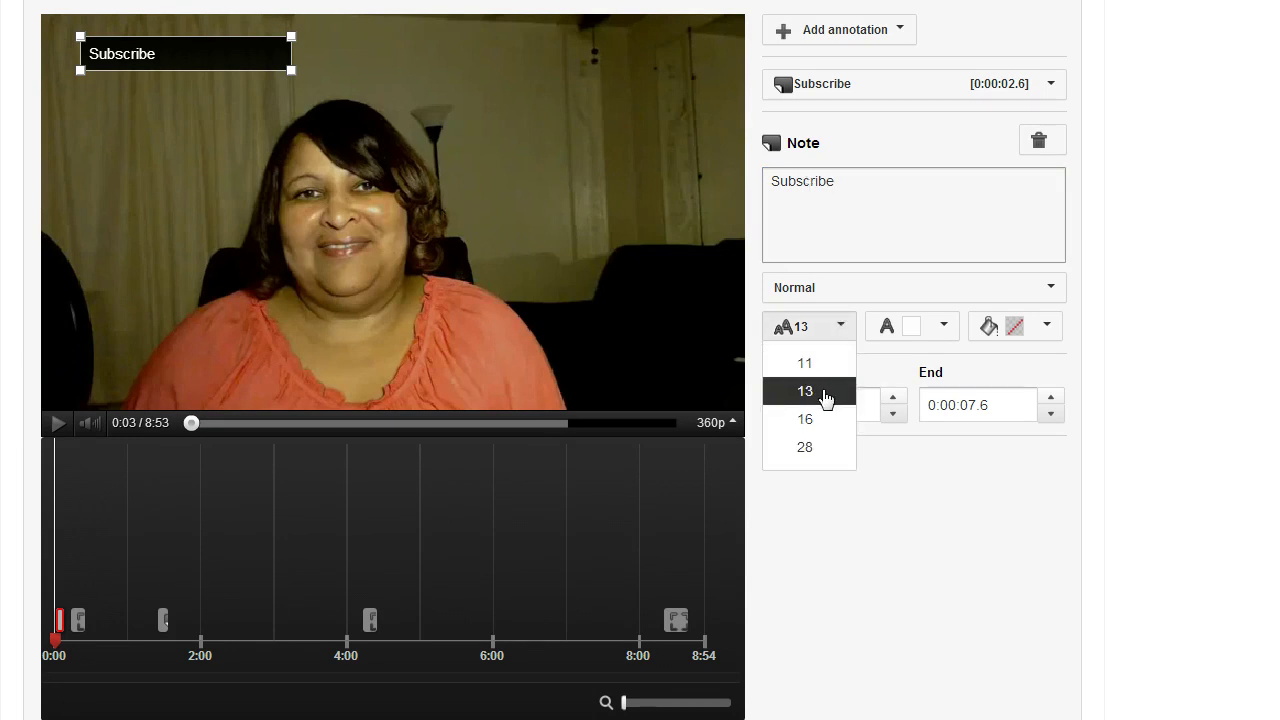
left_click(822, 424)
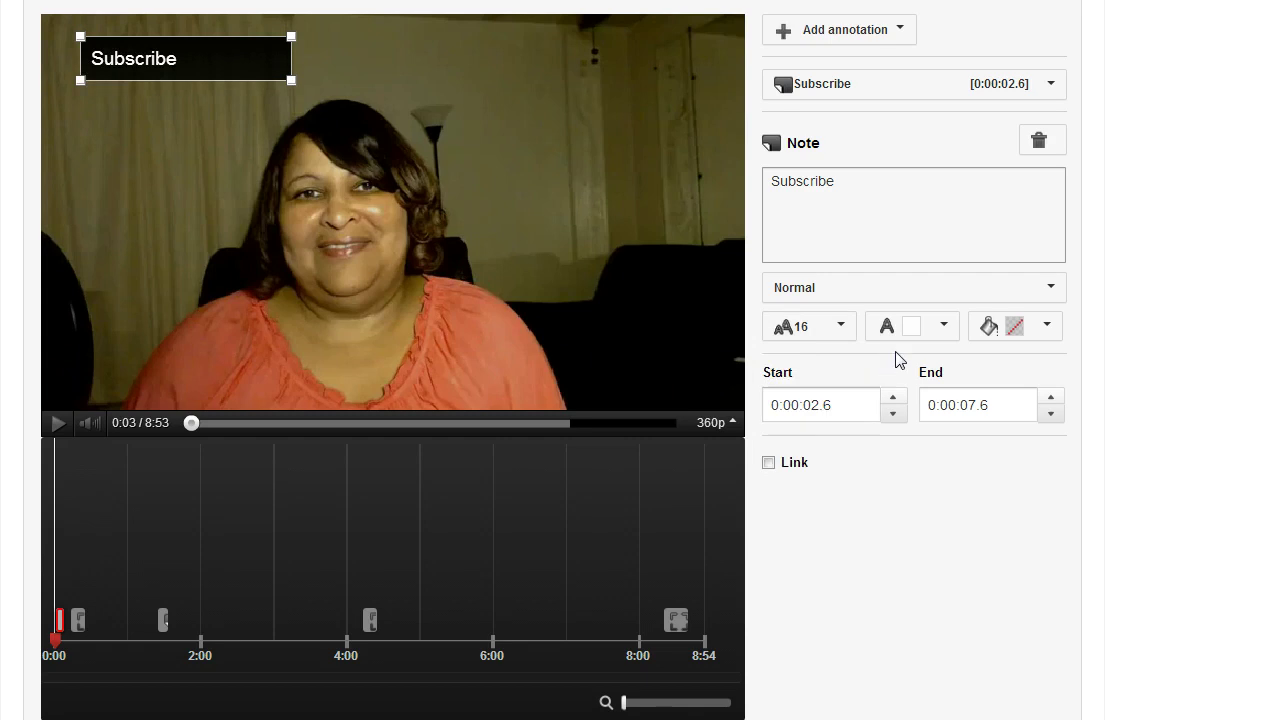
left_click(946, 334)
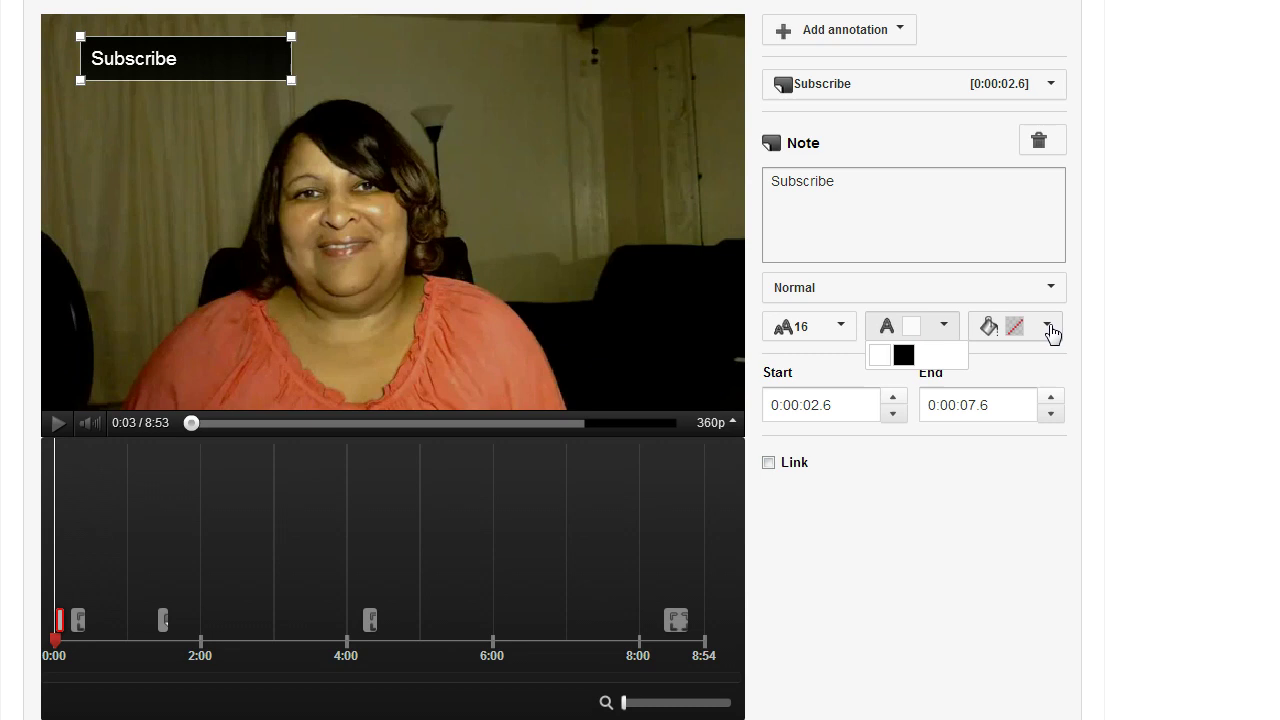
left_click(1048, 329)
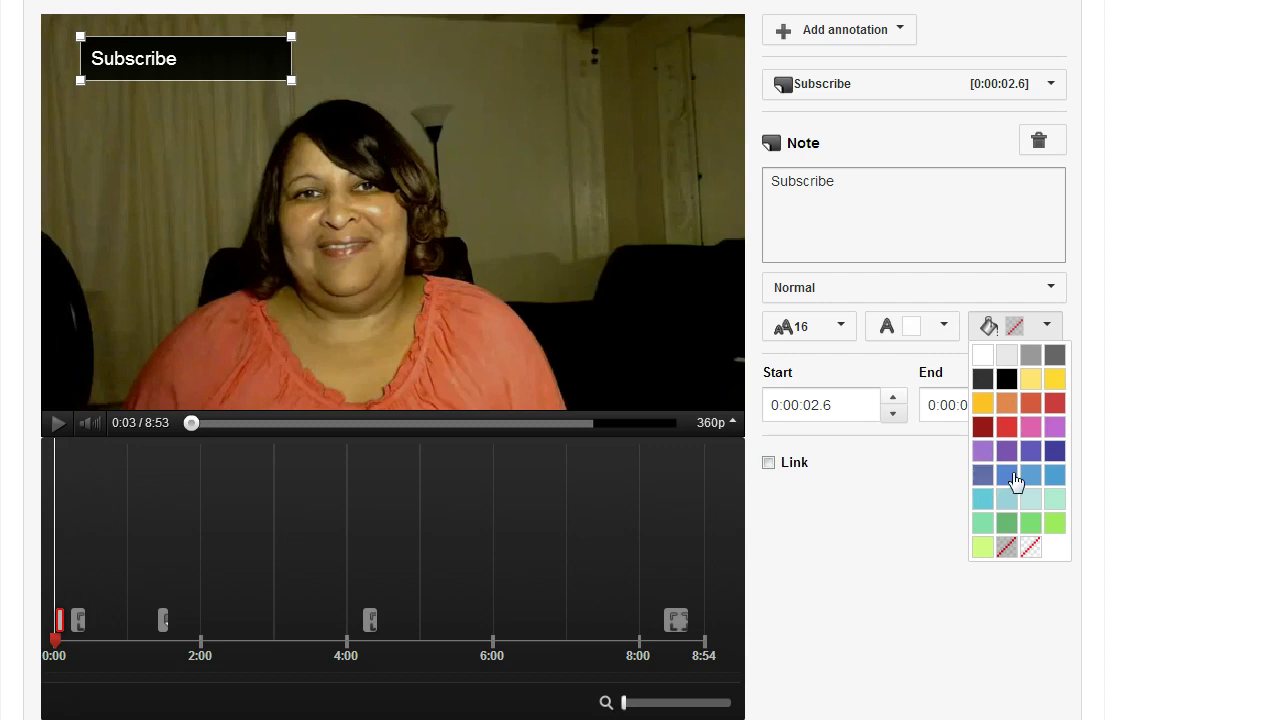
left_click(981, 403)
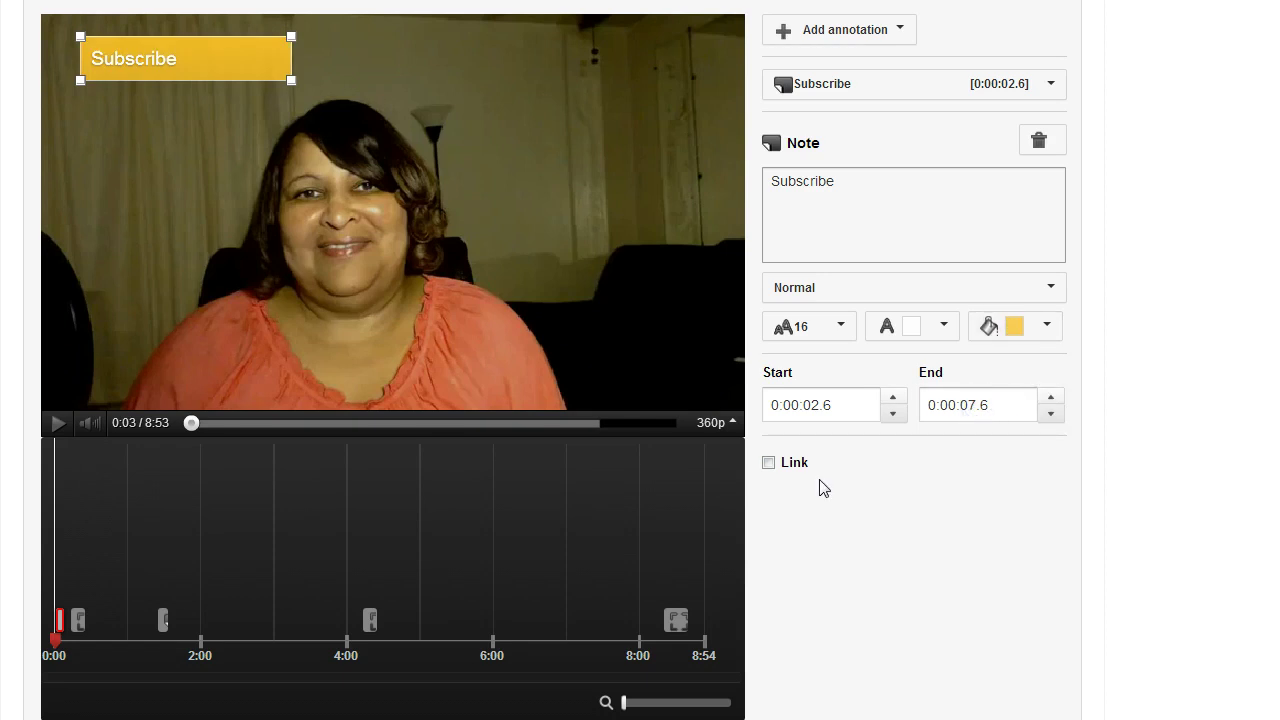
left_click(768, 463)
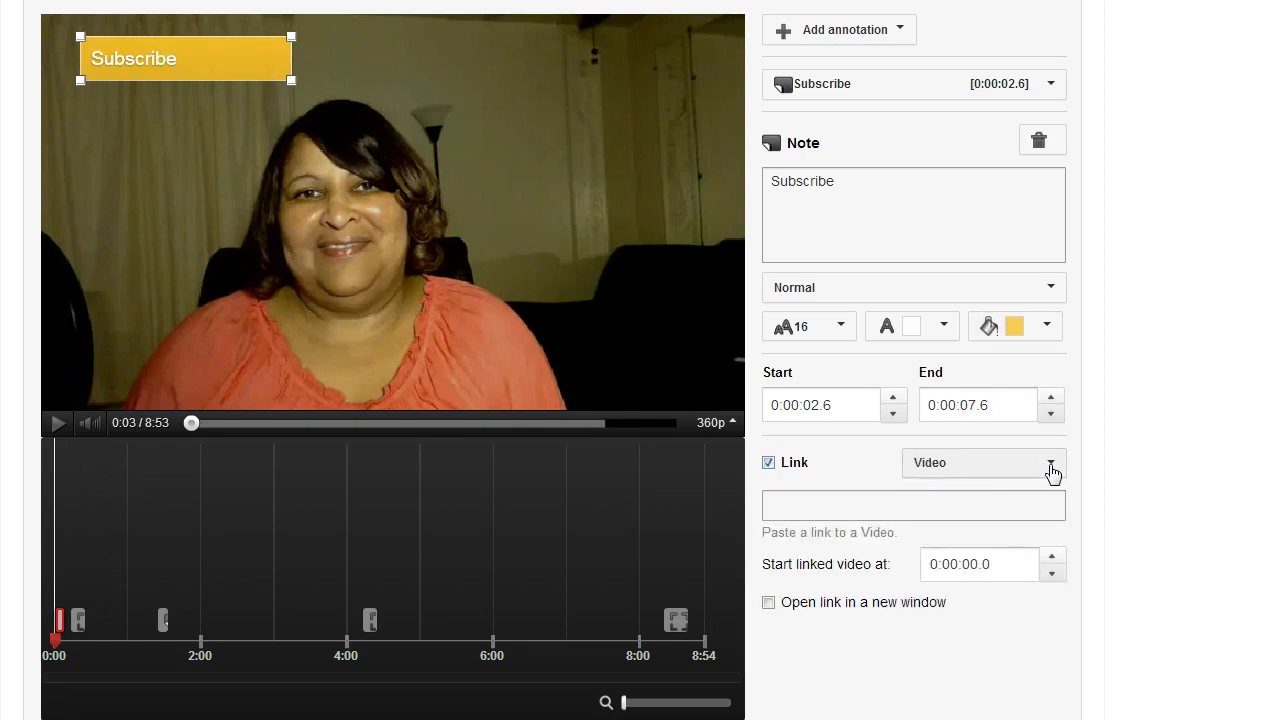
left_click(1052, 468)
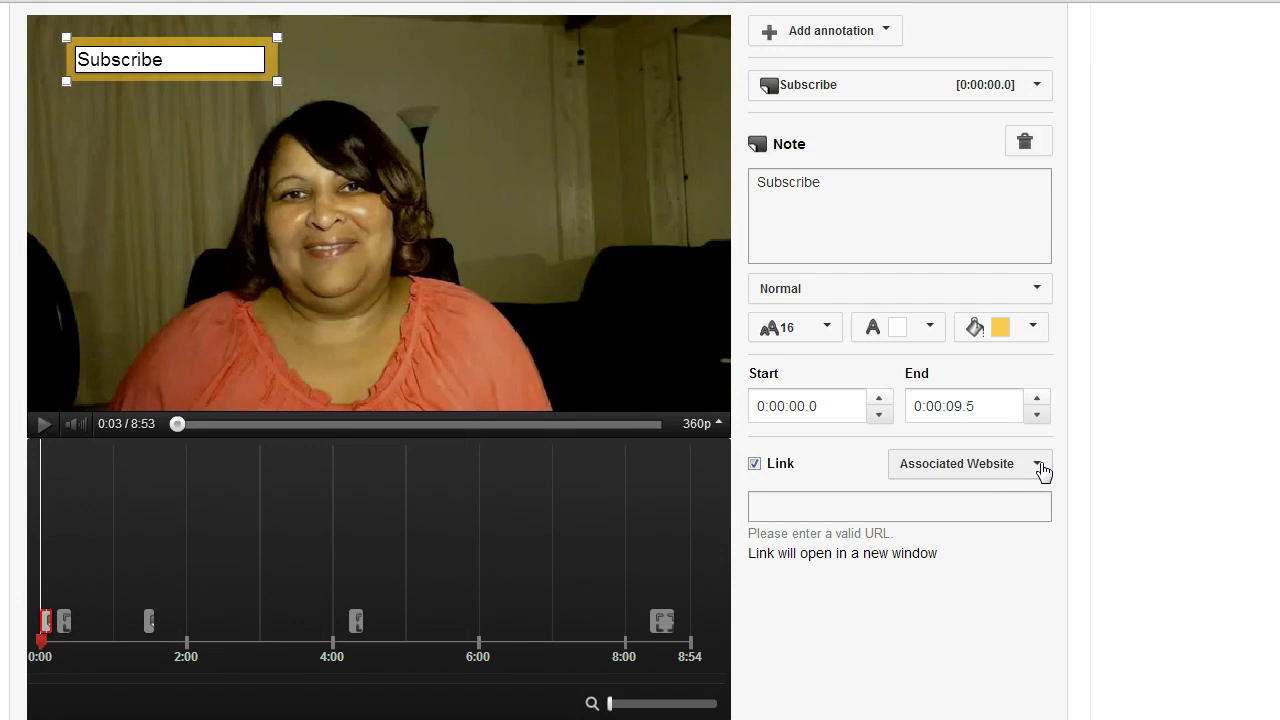
left_click(768, 505)
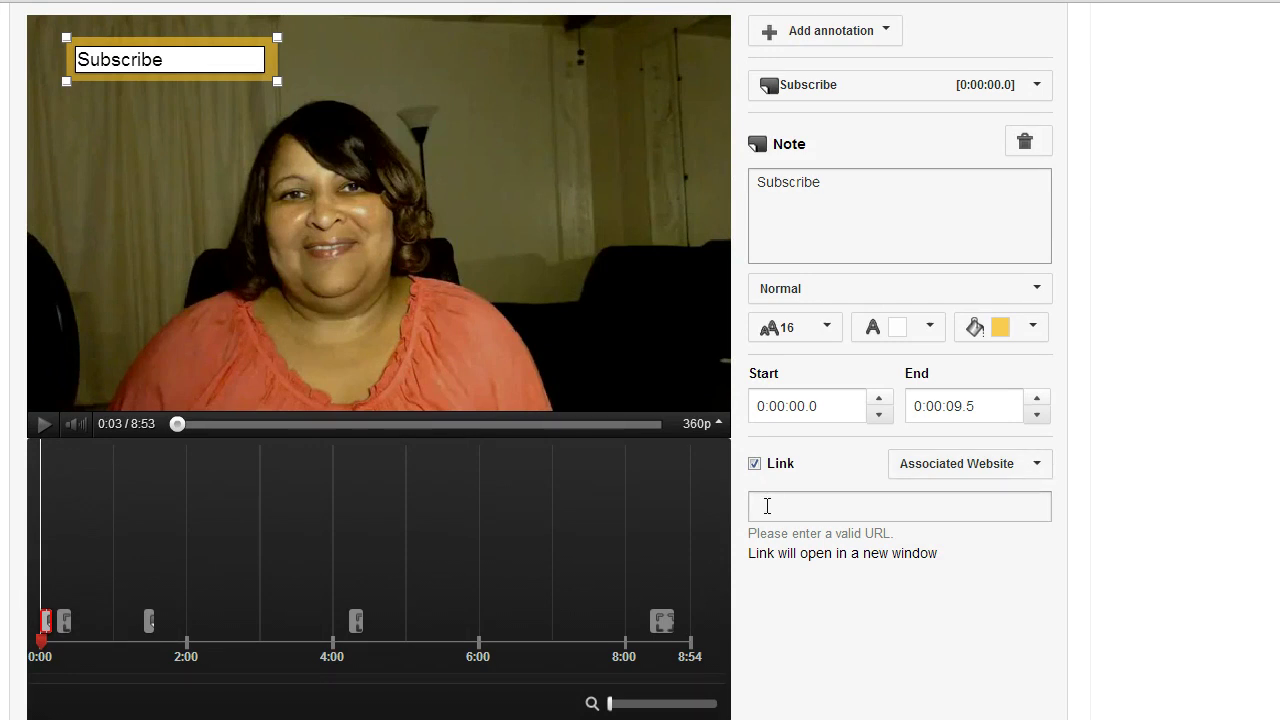
left_click(767, 505)
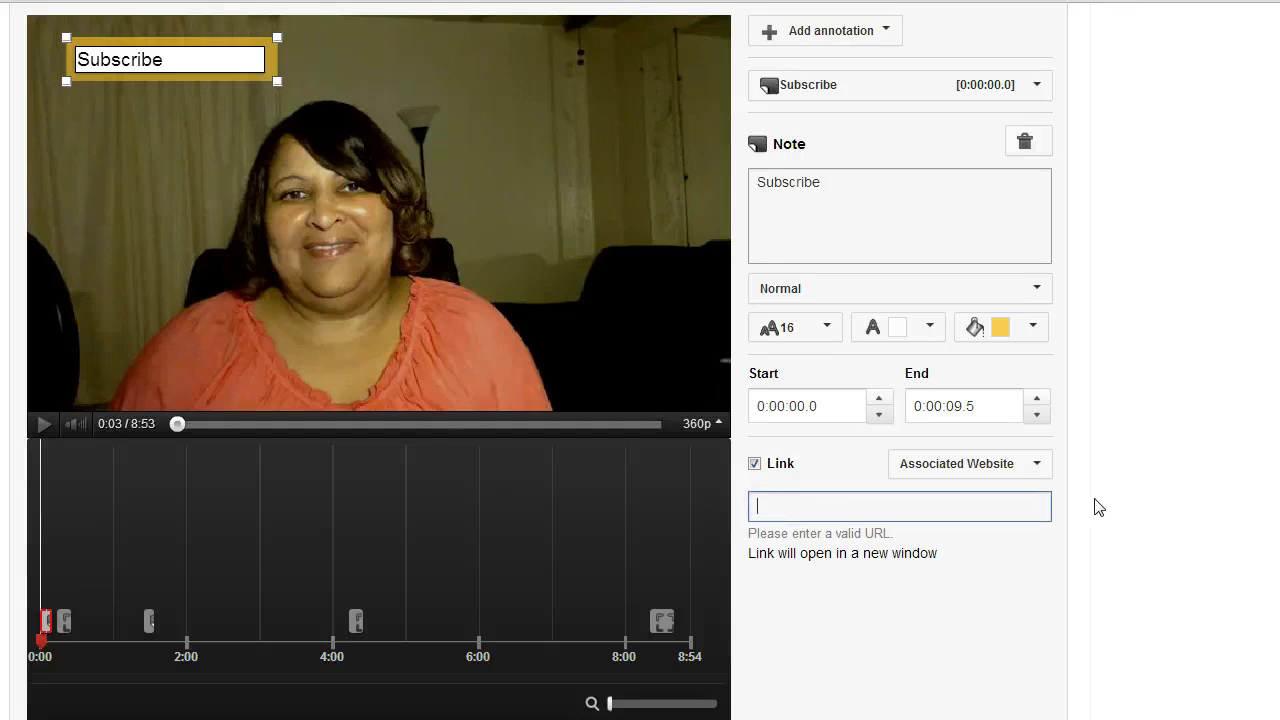
type("http://basicblogtips.com")
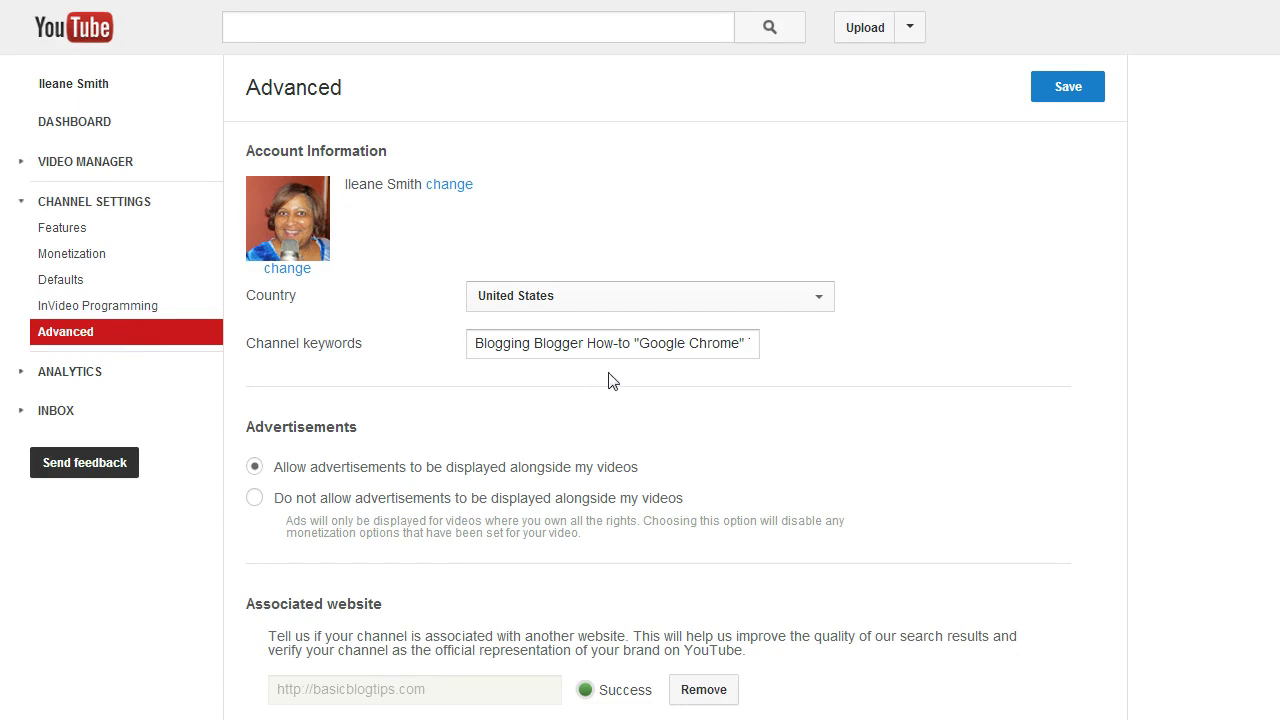
Step: Scroll down the Advanced channel settings page toward the Analytics menu
scroll(613, 381, "down", 2)
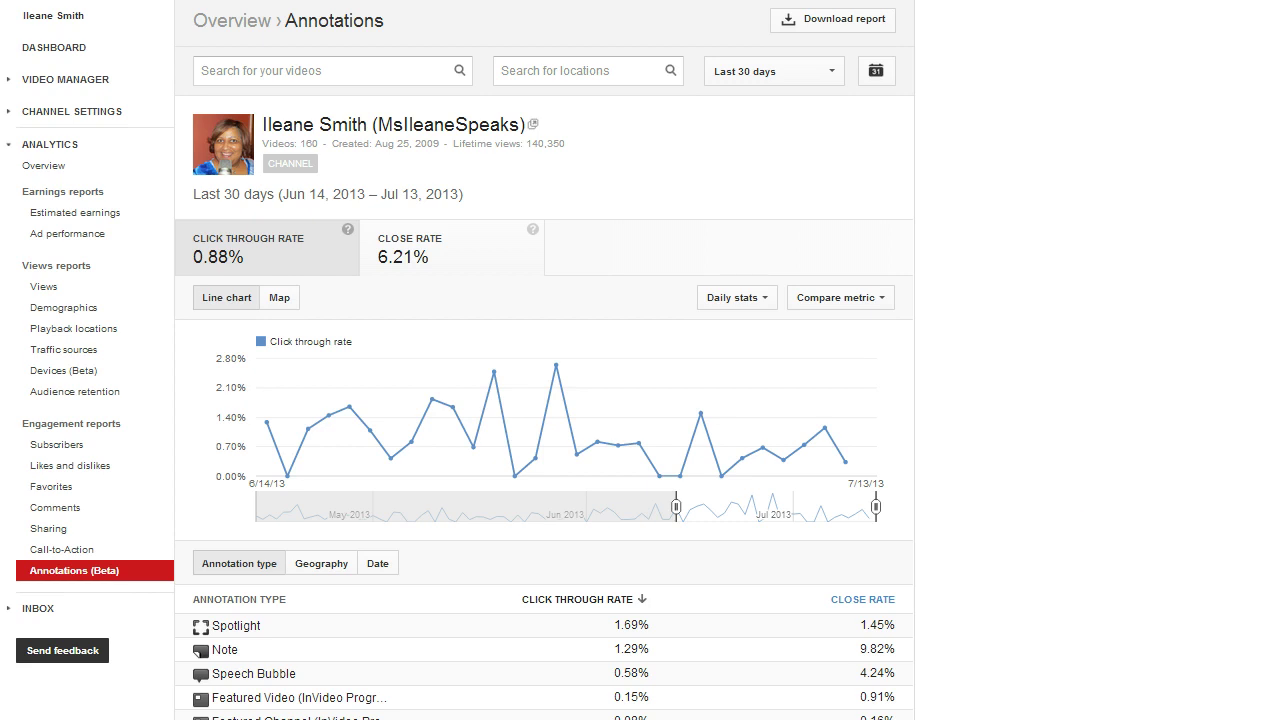
scroll(737, 452, "down", 1)
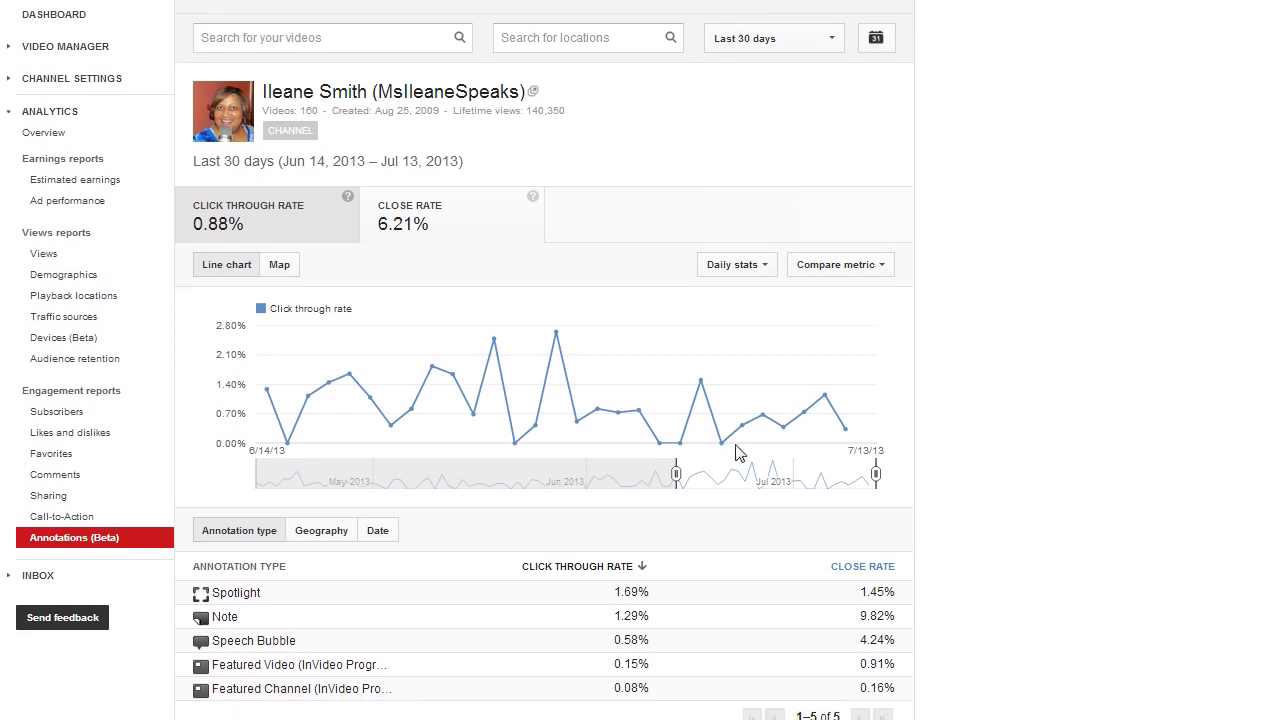